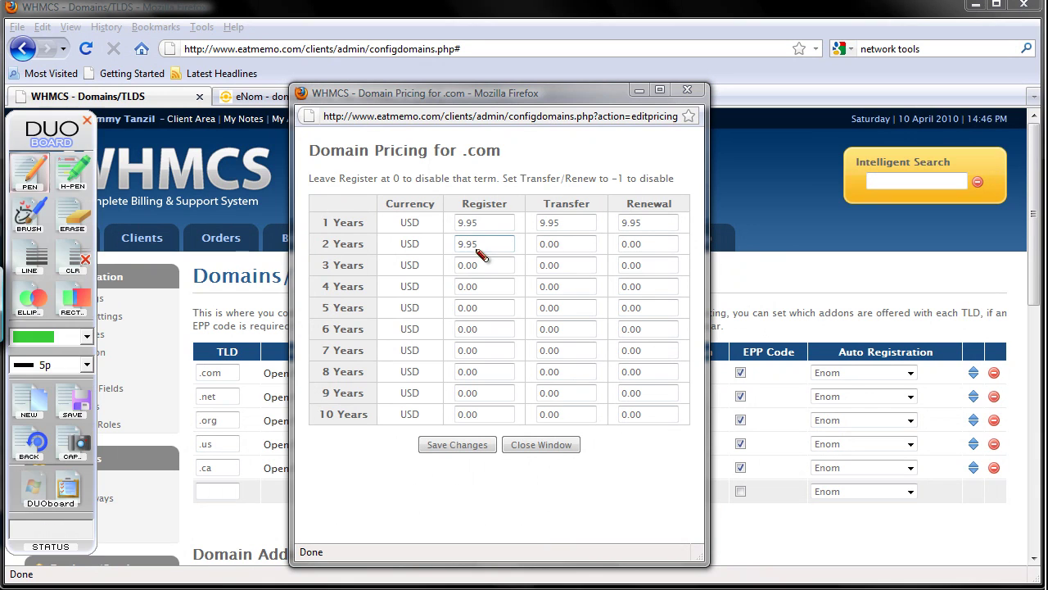
Mark the .com two-year register price as wrong, clear the mark, then select that price.
mouse_move(451, 258)
left_mouse_down()
mouse_move(482, 240)
mouse_move(495, 261)
left_mouse_up()
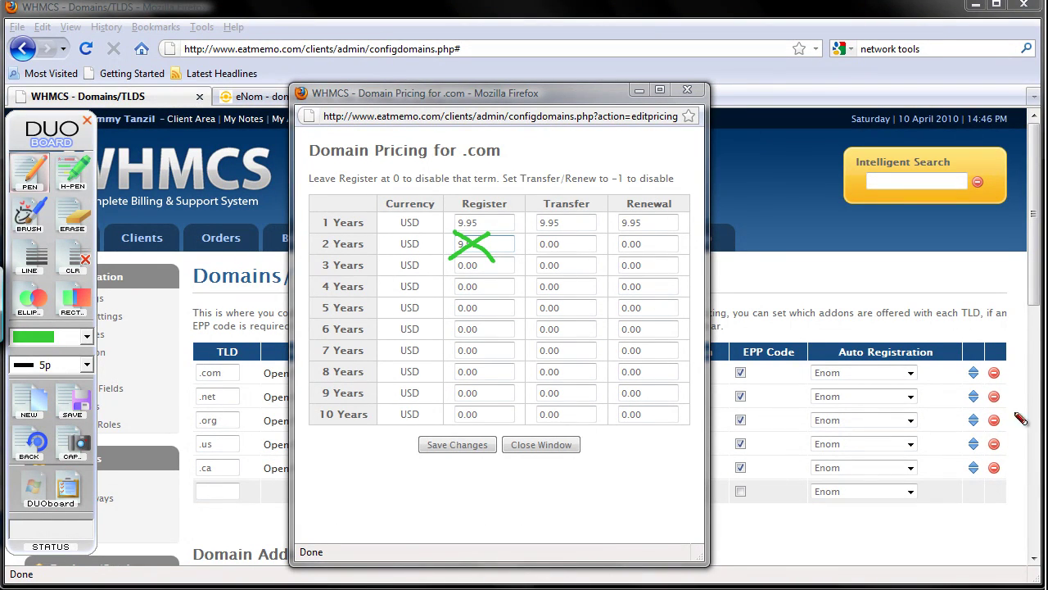
left_click(31, 405)
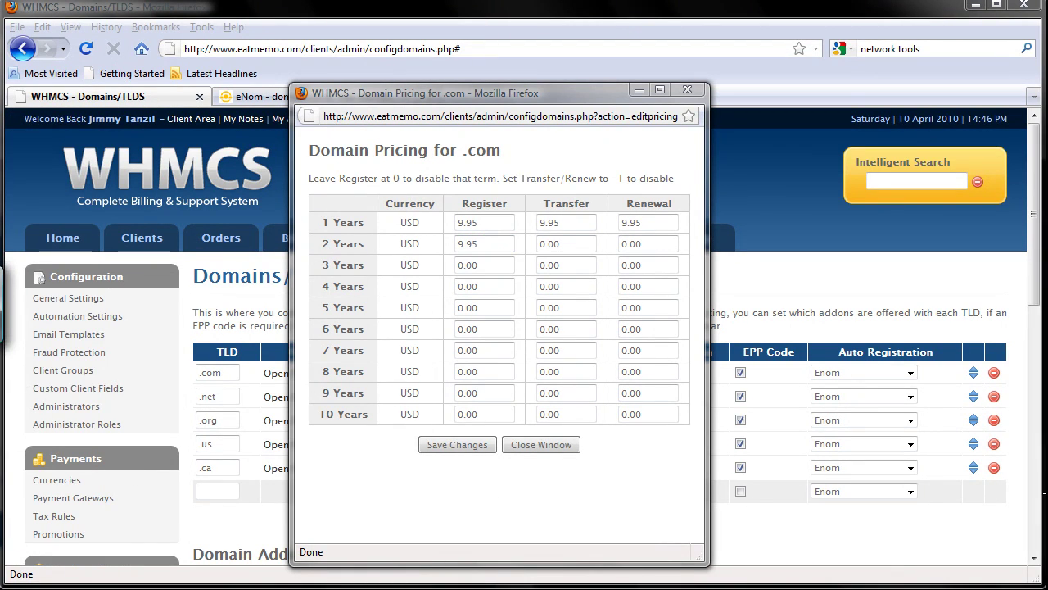
mouse_move(3, 299)
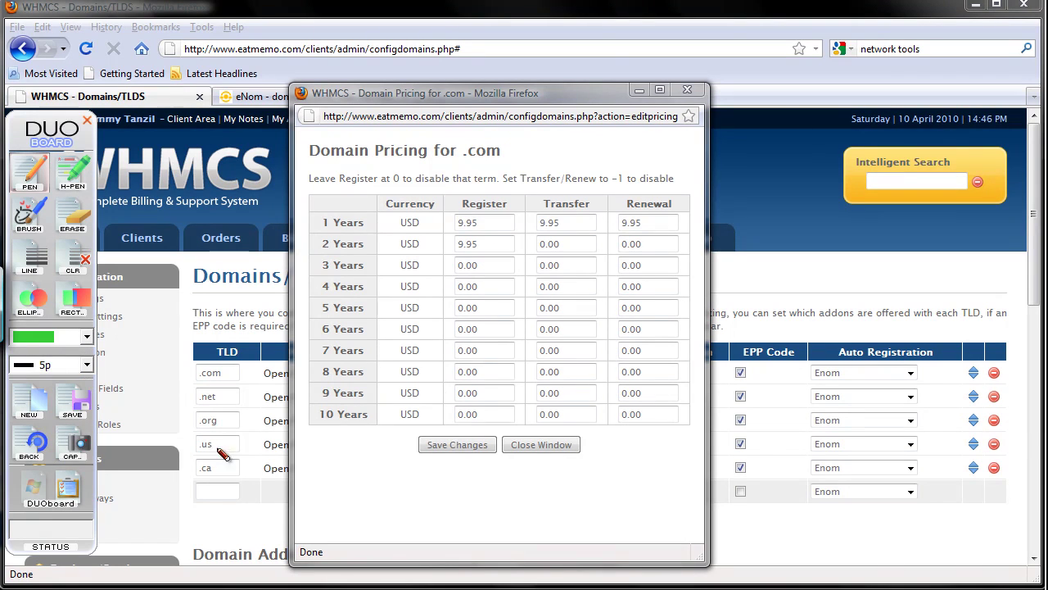
left_click(43, 494)
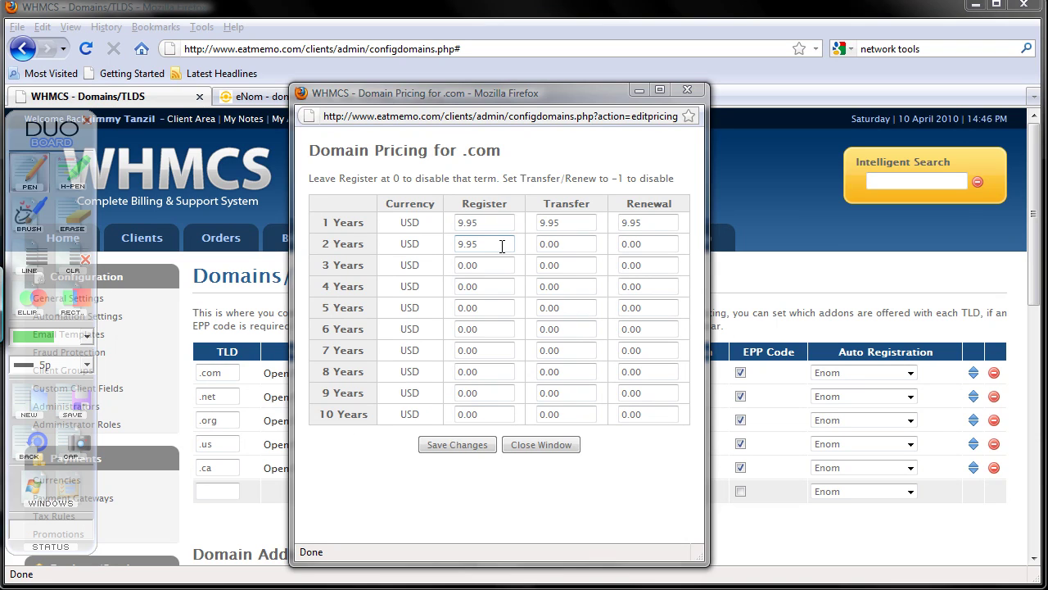
left_click_drag(482, 245, 456, 244)
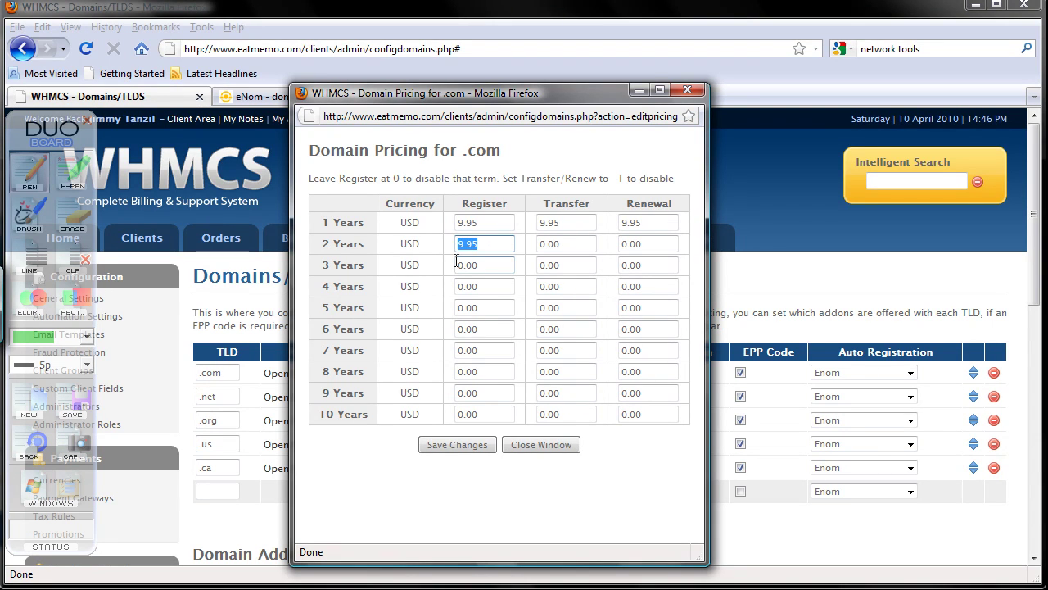
Launch Windows Calculator by searching 'calc' from the Start menu.
key("super")
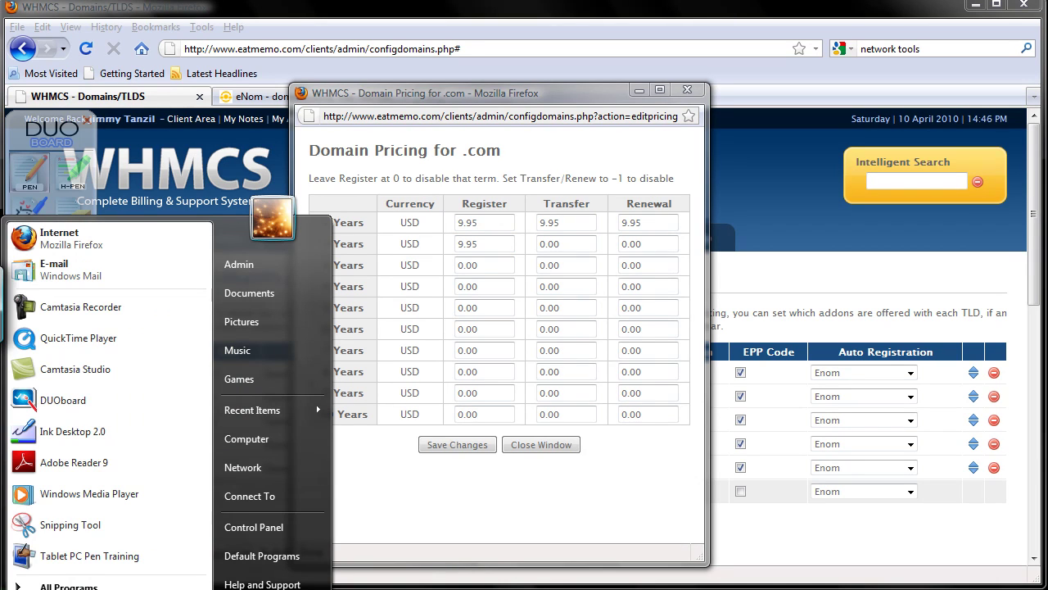
type("calc")
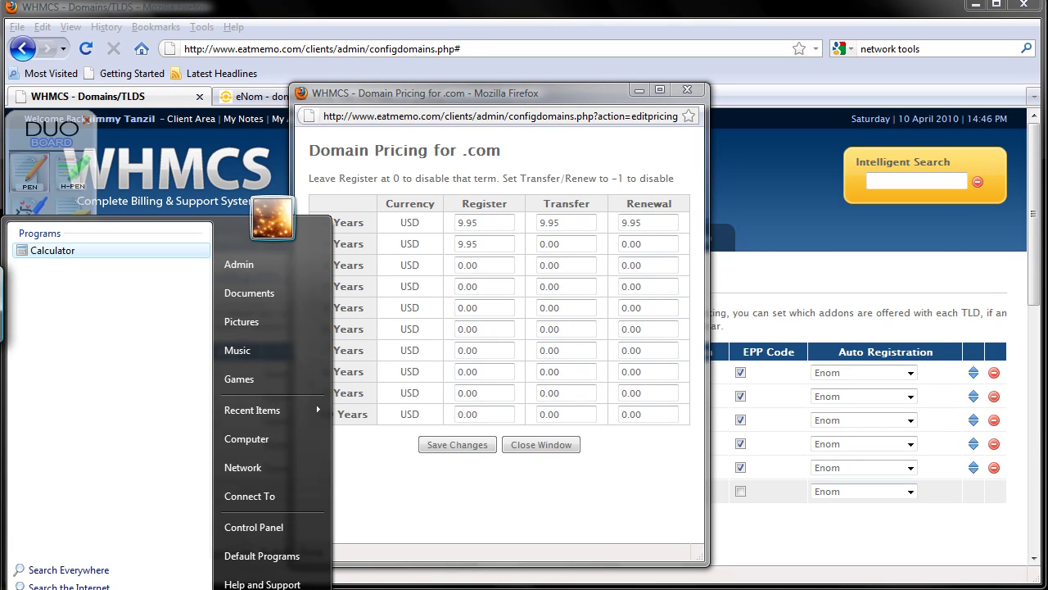
left_click(64, 252)
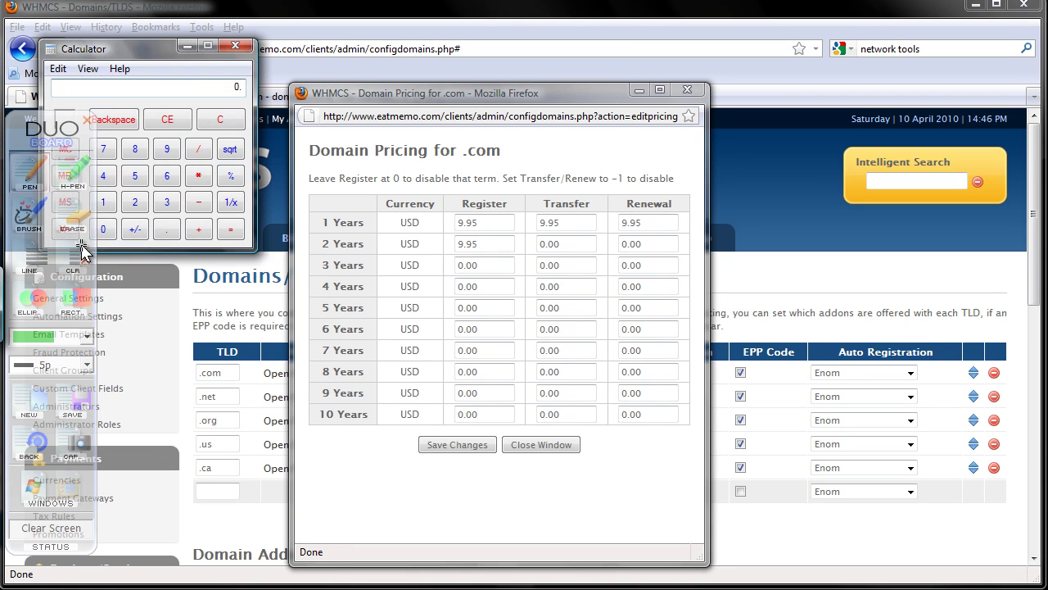
left_click_drag(153, 61, 463, 263)
Compute 9.95 × 2 = 19.9 in Calculator, then close it.
left_click(478, 351)
left_click(472, 432)
left_click(478, 352)
left_click(445, 378)
left_click(506, 379)
left_click(445, 404)
left_click(539, 431)
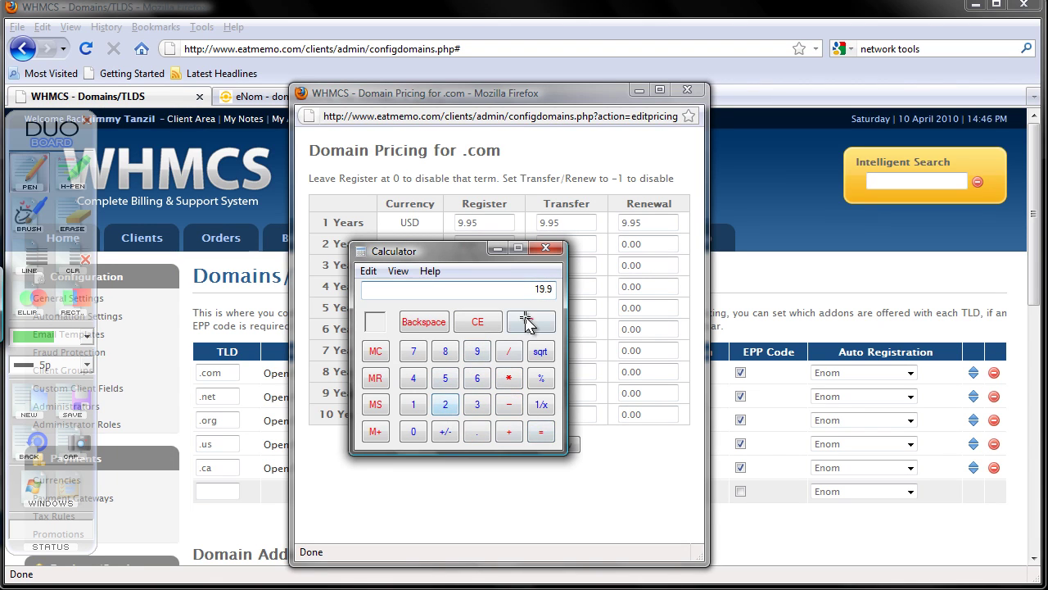
left_click(546, 247)
Overwrite the .com two-year register price and select it for replacement.
double_click(491, 244)
type("9.95")
left_click_drag(492, 249, 457, 248)
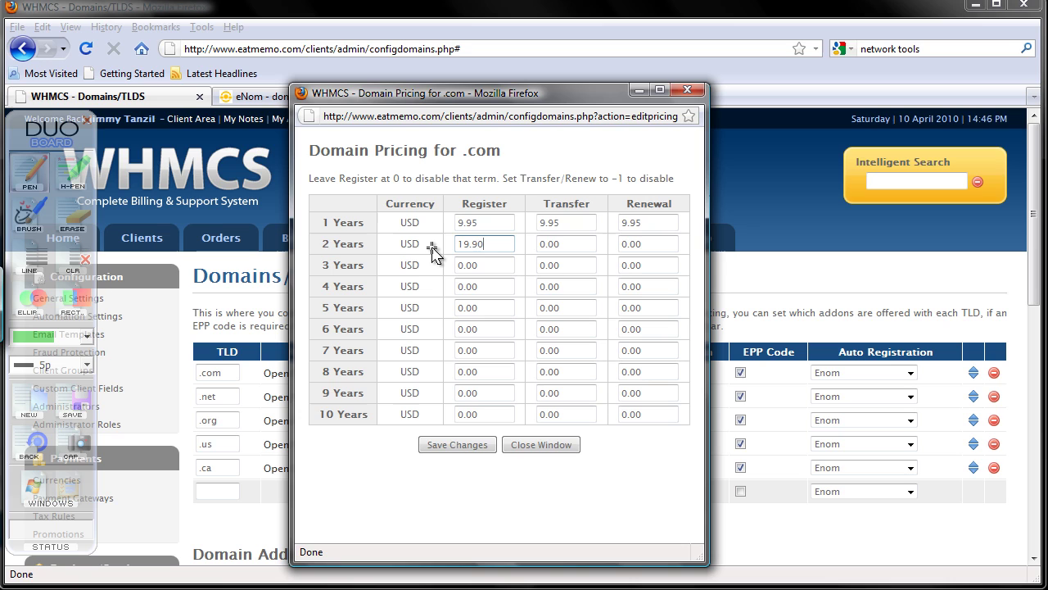
Copy 19.90 into the two-year transfer and renewal fields; select the ten-year register field.
left_click_drag(475, 248, 447, 244)
key("ctrl+c")
left_click(571, 240)
left_click_drag(571, 240, 533, 240)
key("ctrl+v")
left_click(655, 246)
left_click_drag(655, 244, 577, 245)
key("ctrl+v")
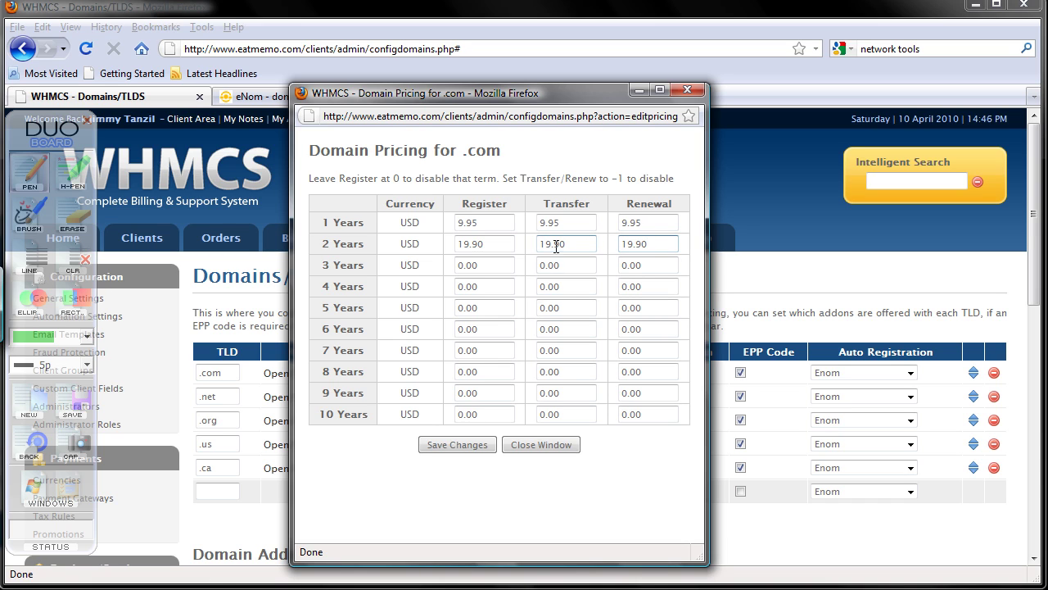
left_click(495, 414)
left_click_drag(495, 414, 421, 422)
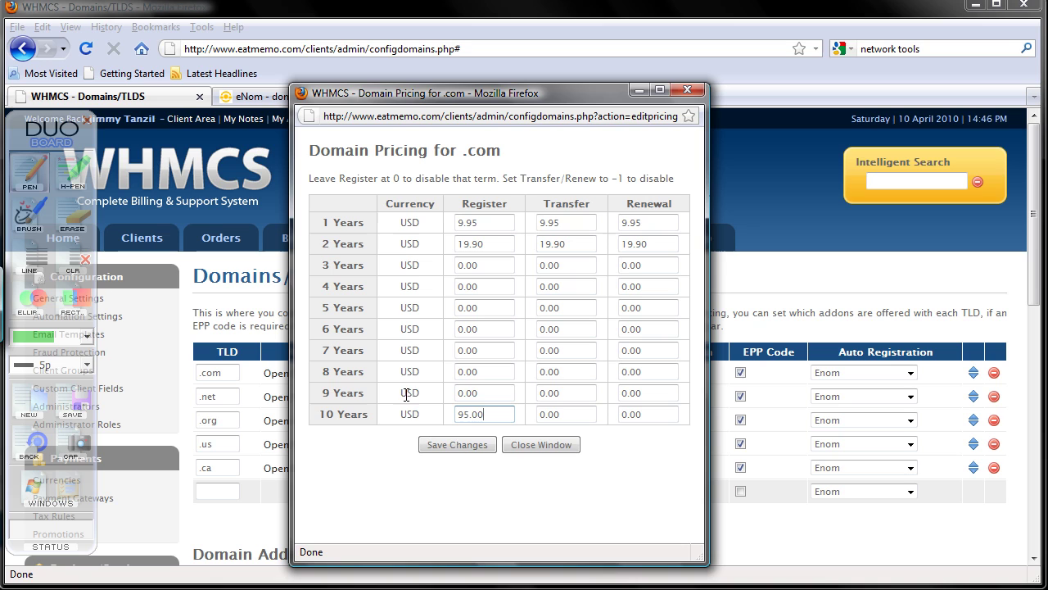
Paste 95.00 into the ten-year transfer and renewal fields, then clear all ten-year prices.
double_click(473, 414)
key("ctrl+c")
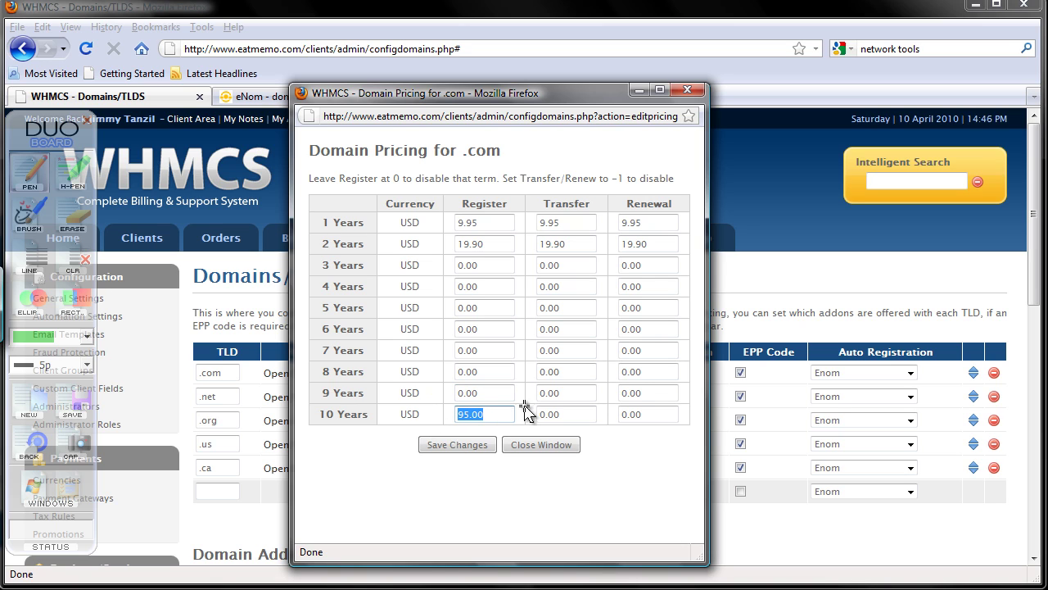
key("Tab")
key("ctrl+v")
key("Tab")
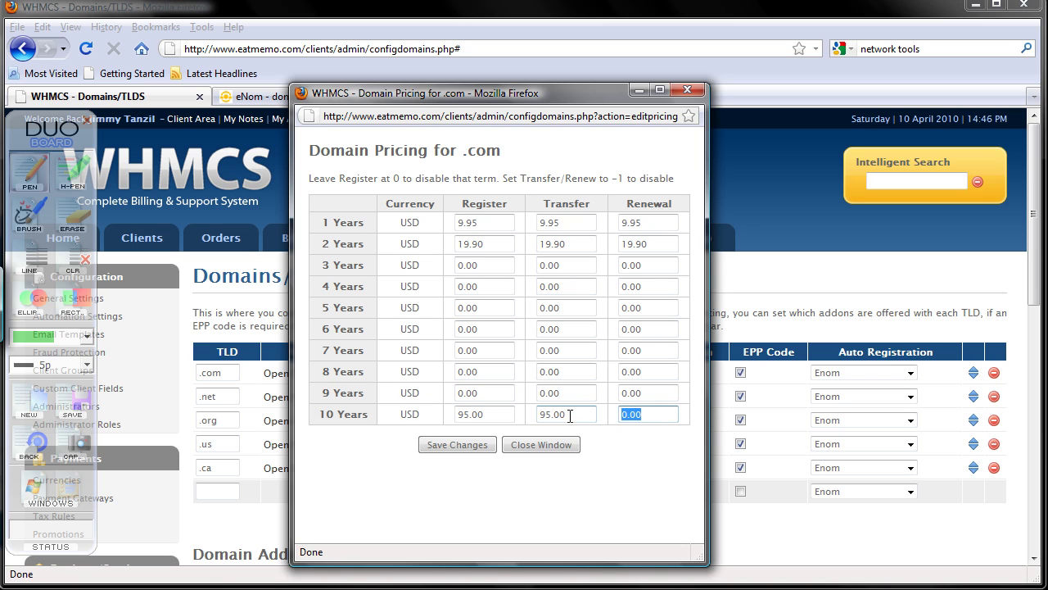
key("ctrl+v")
left_click_drag(666, 413, 464, 413)
key("Delete")
key("Delete")
key("Delete")
key("BackSpace")
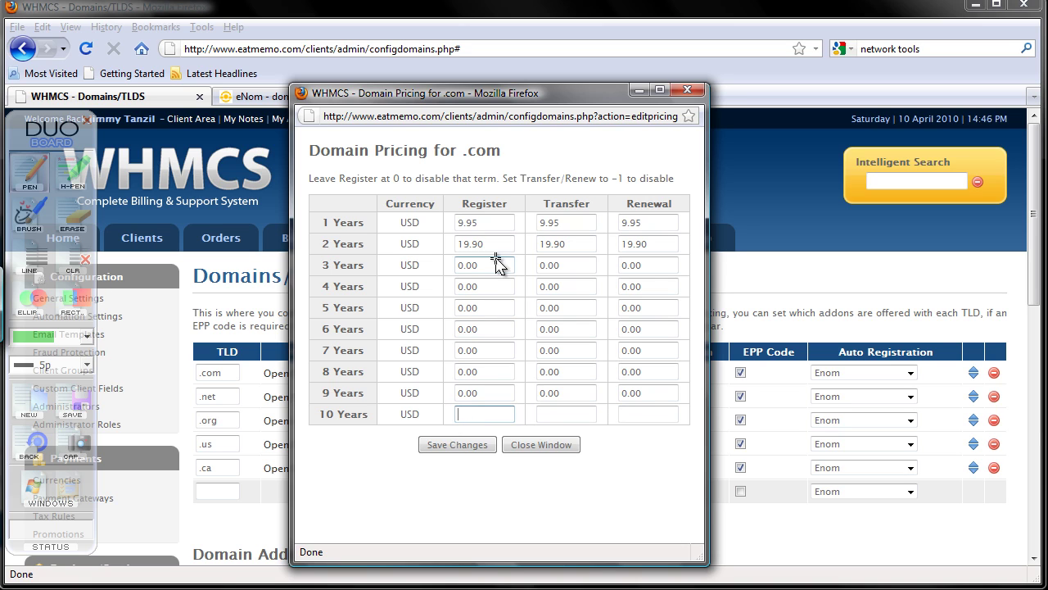
Delete the 19.90 two-year register, transfer and renewal prices.
left_click_drag(500, 243, 449, 244)
key("Delete")
left_click_drag(578, 243, 533, 244)
key("Delete")
left_click_drag(663, 244, 592, 243)
key("Delete")
Fill the two-year fields with 0.00, save the .com pricing and close its window.
left_click_drag(509, 265, 438, 273)
key("ctrl+c")
left_click(467, 243)
key("ctrl+v")
left_click(543, 244)
key("ctrl+v")
left_click(643, 243)
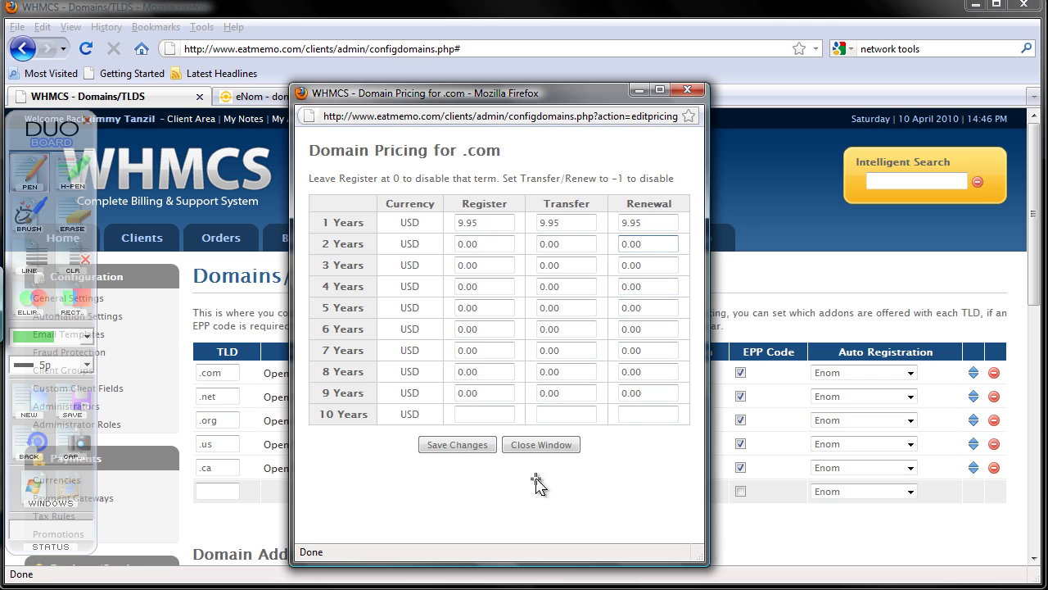
left_click(465, 449)
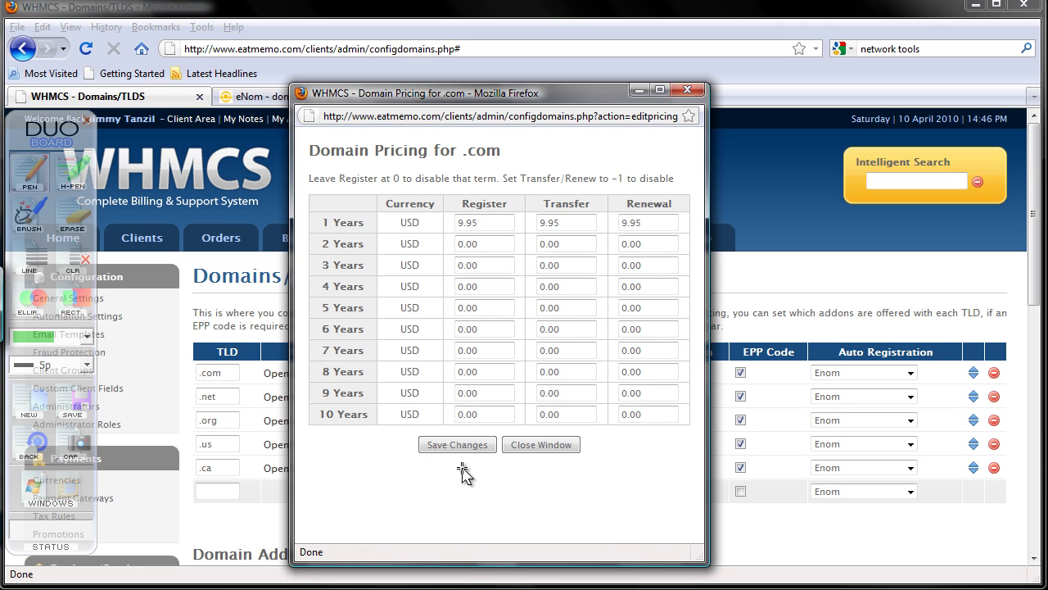
left_click(519, 448)
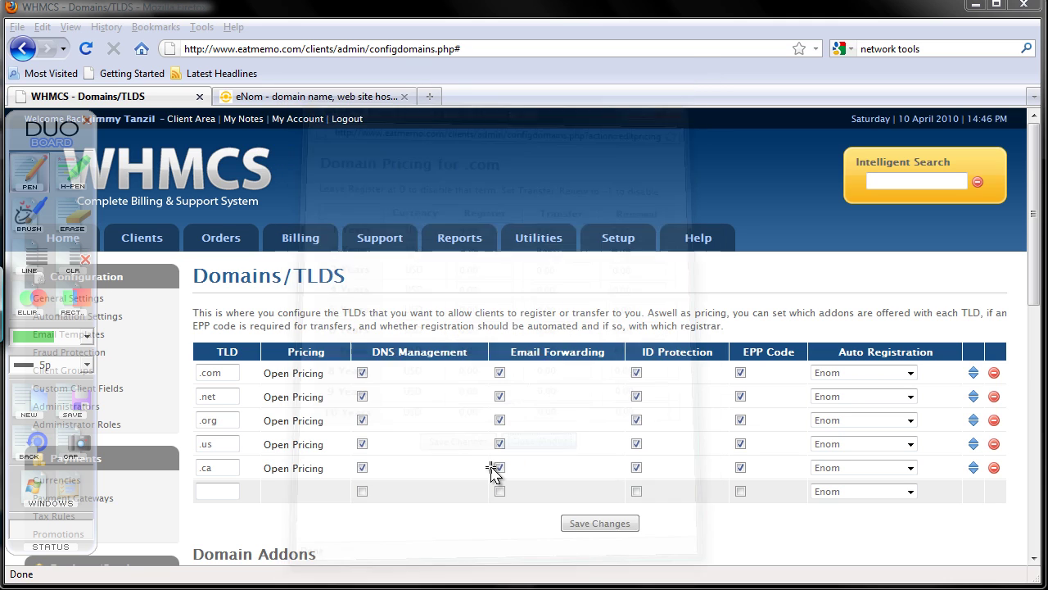
Set .net one-year register, transfer and renewal to 9.95, save, and close its window.
left_click(315, 400)
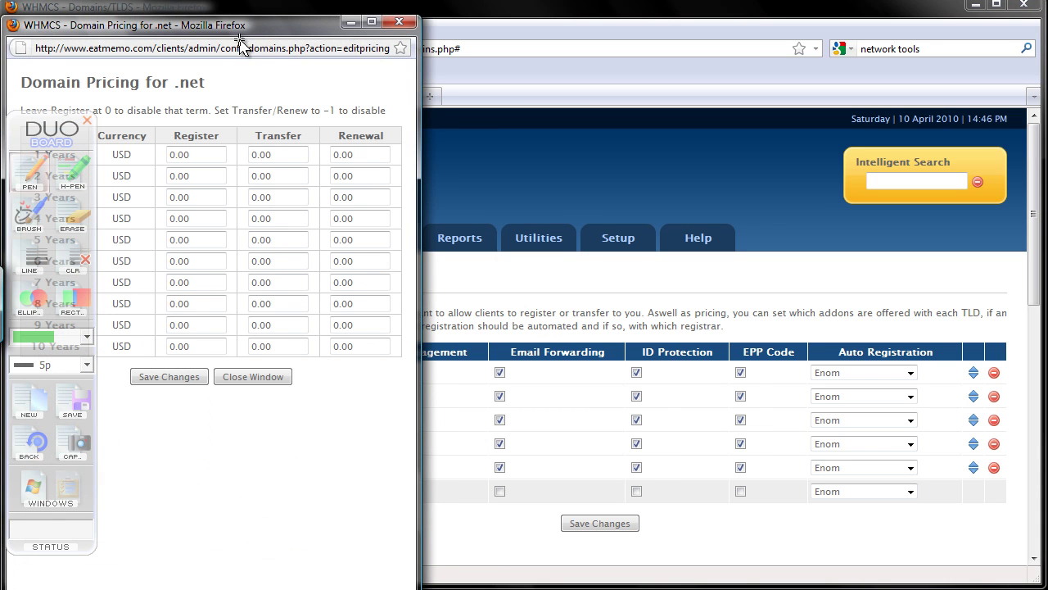
left_click_drag(238, 64, 635, 66)
double_click(591, 198)
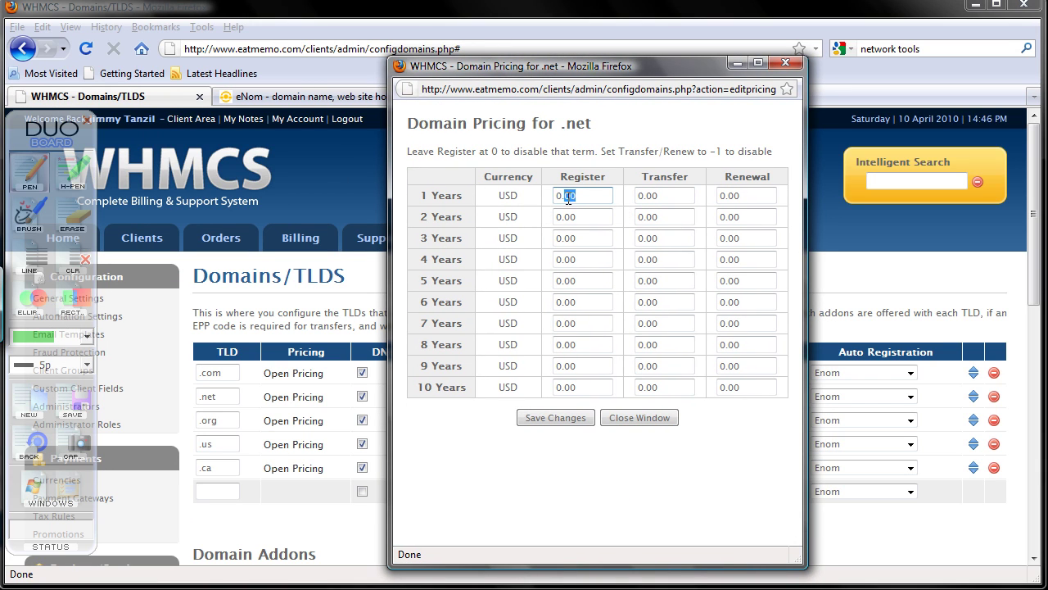
type("9.95")
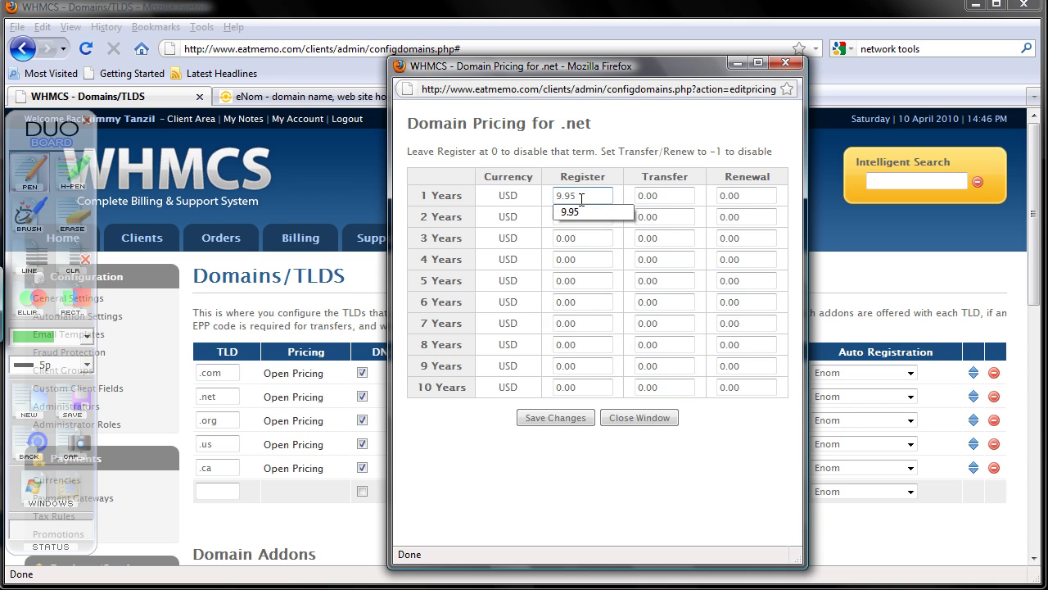
key("ctrl+a")
left_click(656, 197)
left_click_drag(666, 197, 630, 198)
type("9.95")
left_click_drag(759, 199, 719, 199)
type("9.95")
left_click(586, 417)
left_click(631, 420)
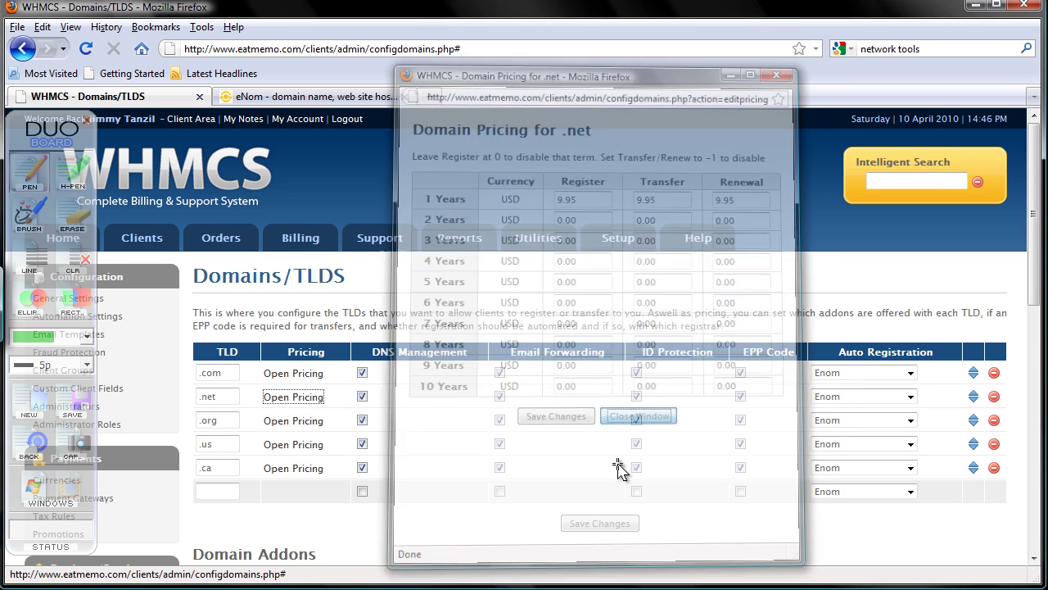
Set .org one-year register, transfer and renewal to 9.95, save, and close its window.
left_click(294, 421)
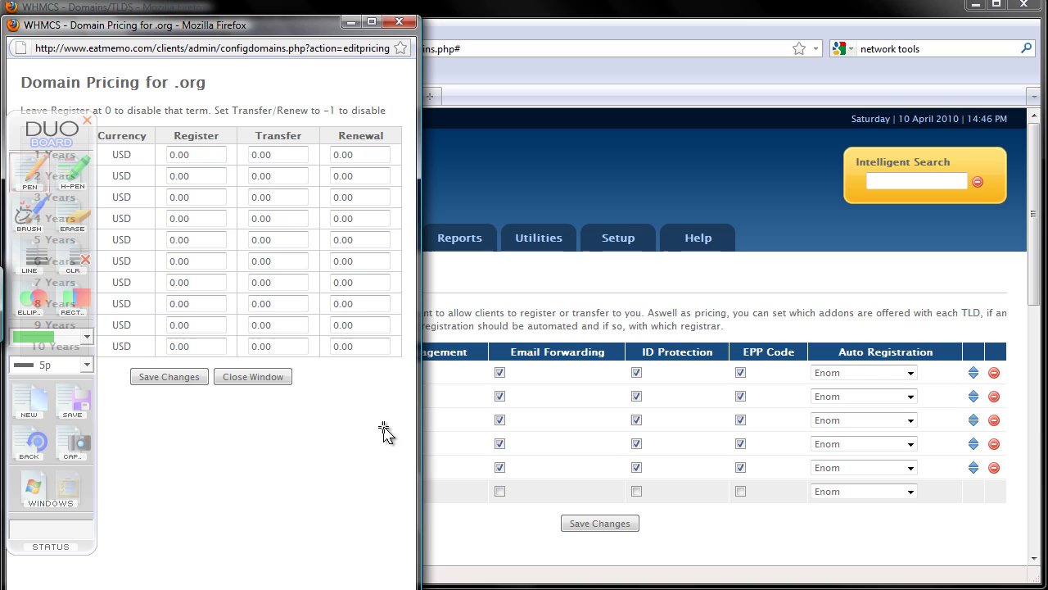
left_click_drag(221, 156, 157, 155)
type("9.95")
left_click_drag(304, 154, 250, 155)
type("9.95")
left_click_drag(390, 155, 319, 157)
type("9.95")
left_click(195, 377)
left_click(249, 377)
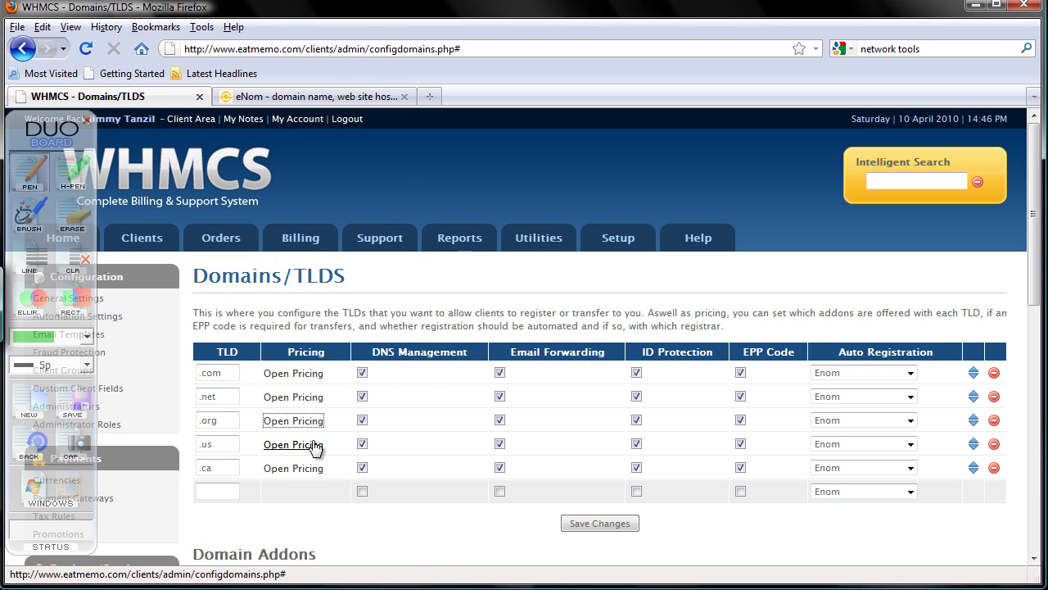
left_click(316, 96)
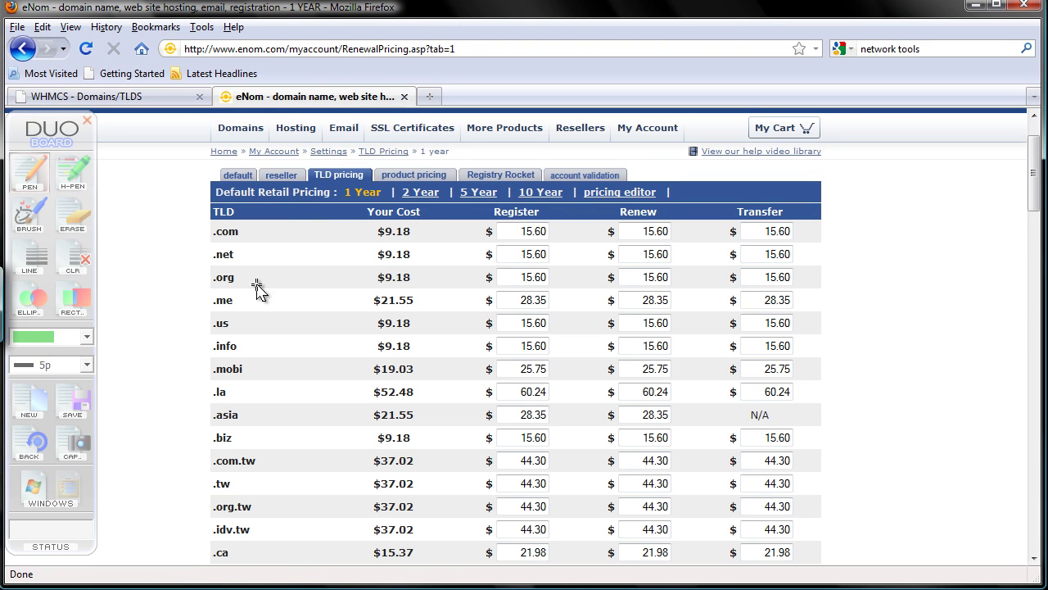
left_click_drag(411, 322, 370, 324)
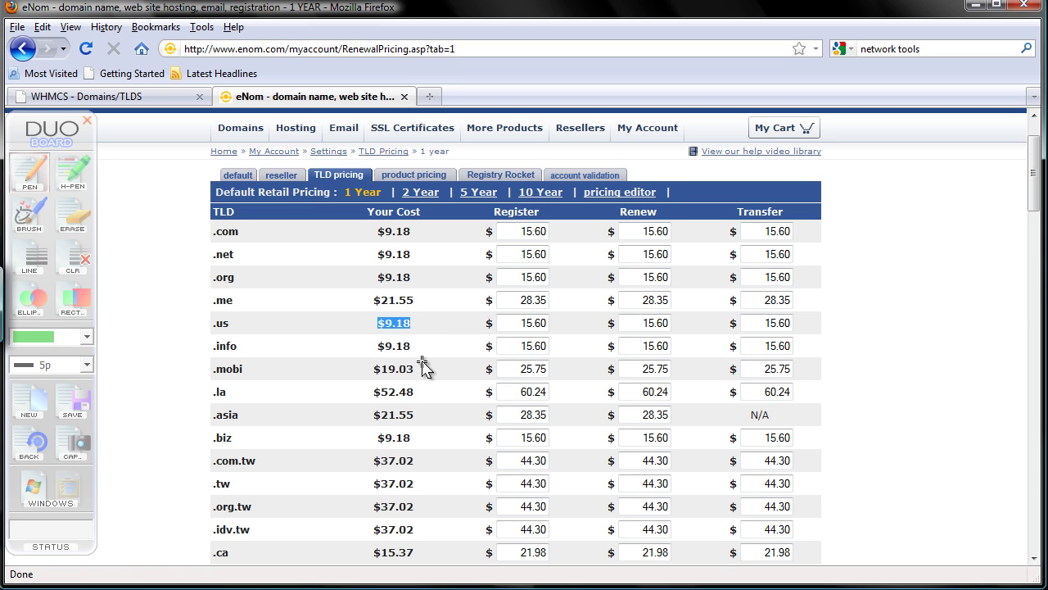
left_click_drag(425, 554, 368, 562)
left_click(86, 96)
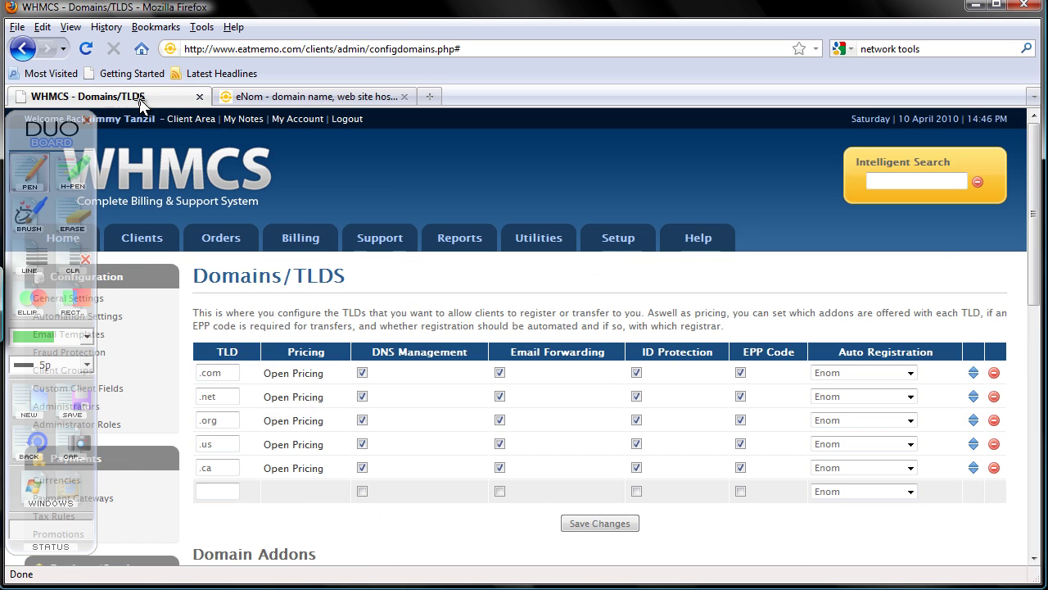
Enter 9.95 for each .us one-year price, save, and close the pricing window.
left_click(296, 447)
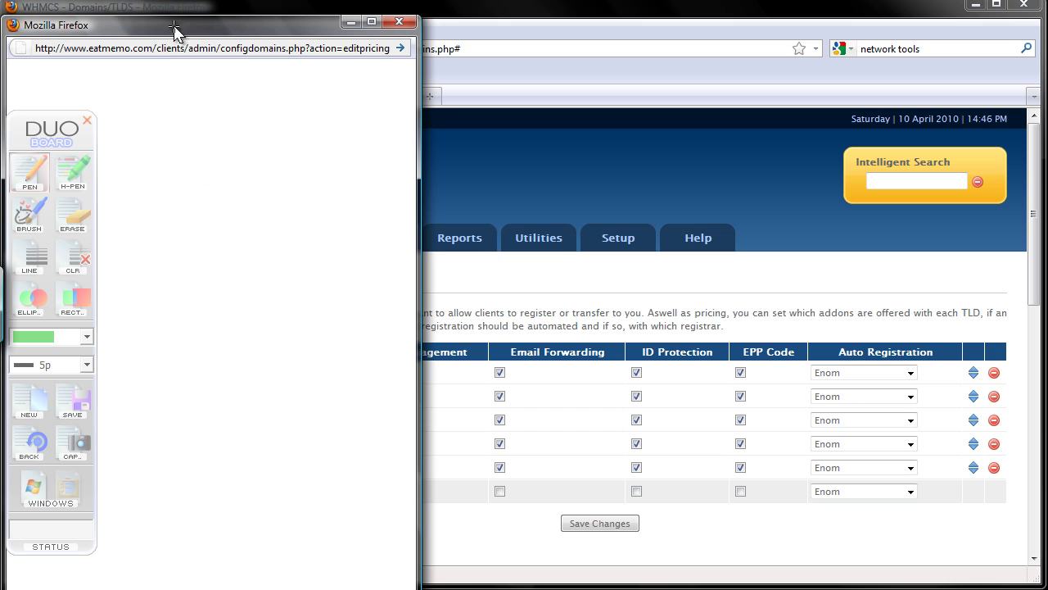
left_click_drag(181, 39, 319, 61)
double_click(336, 175)
type("9.95")
key("Tab")
type("9.95")
key("Tab")
type("9.95")
left_click(438, 158)
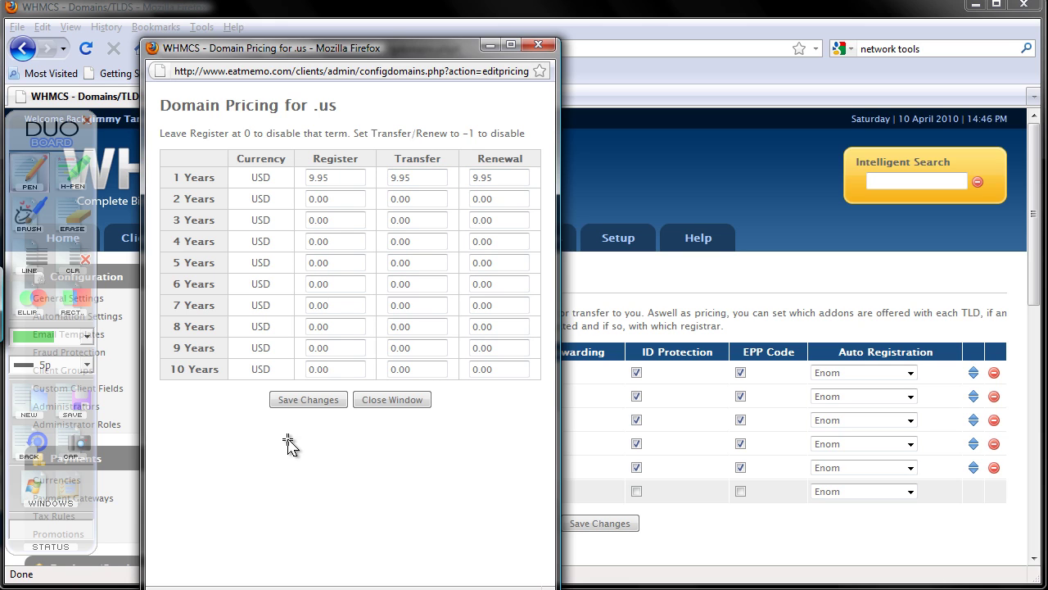
left_click(305, 401)
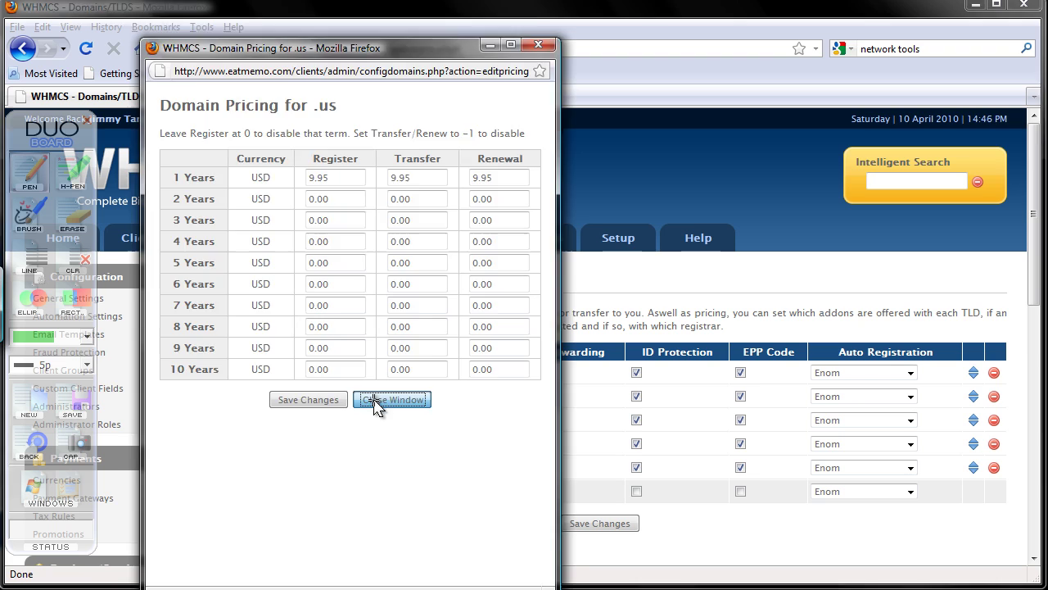
left_click(375, 400)
scroll(372, 467, "down", 2)
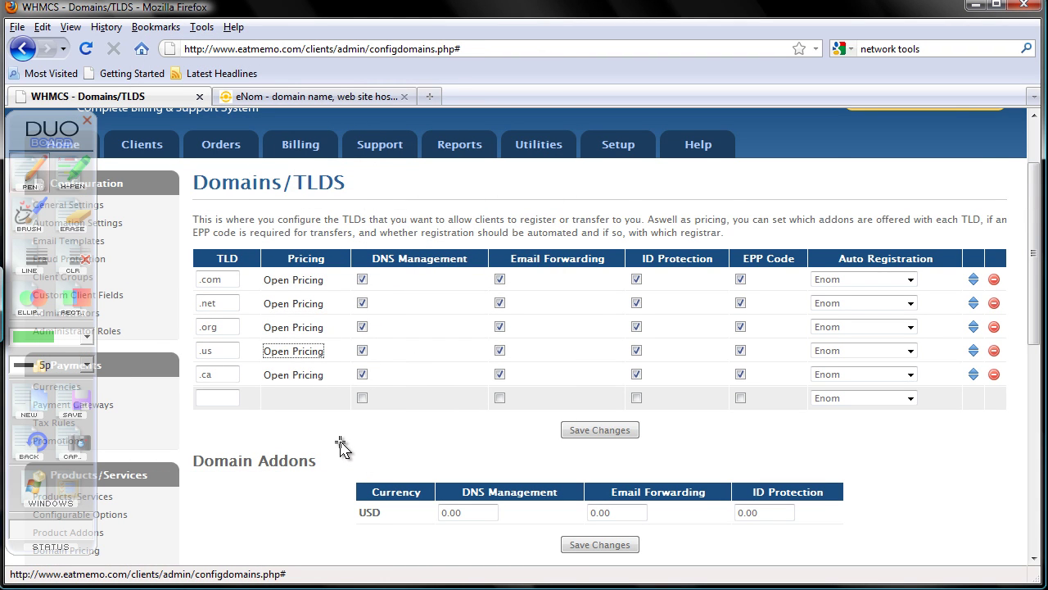
Enter $19 as the .ca one-year register price and copy it into transfer and renewal.
left_click(295, 375)
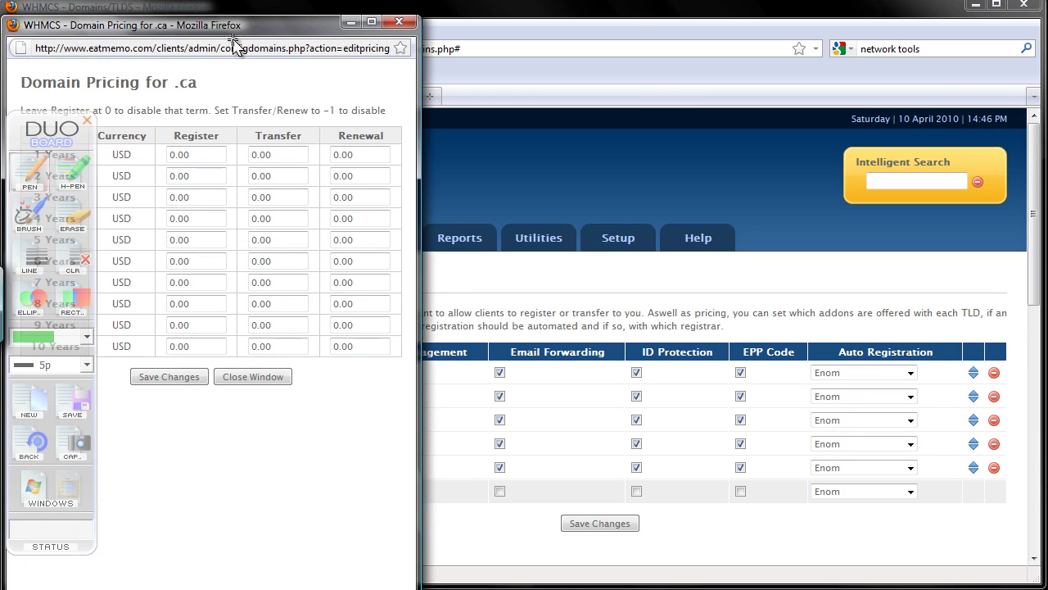
left_click_drag(237, 41, 474, 127)
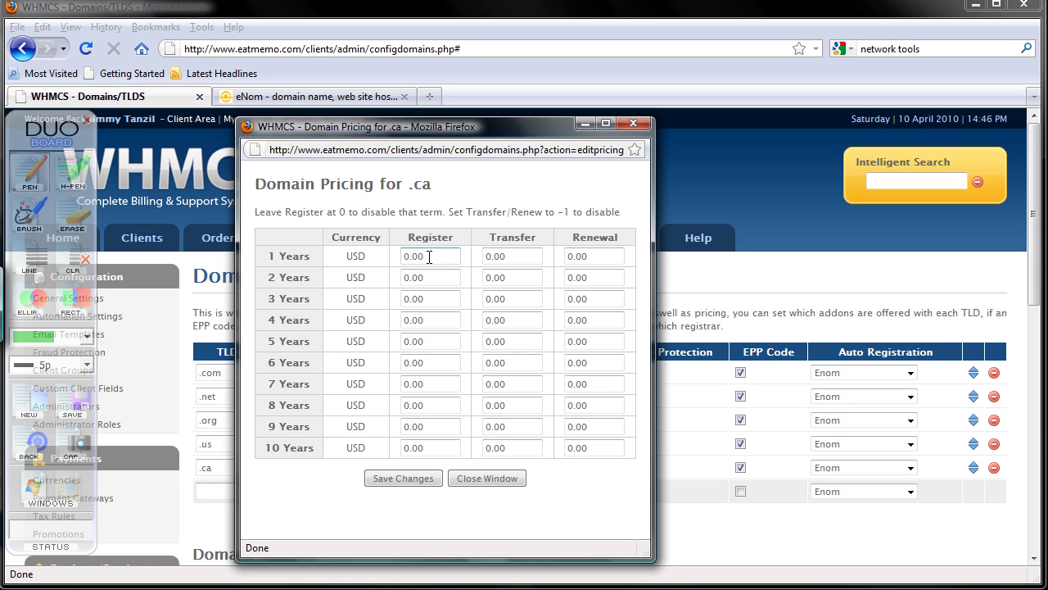
left_click_drag(434, 256, 385, 258)
left_click_drag(423, 256, 398, 256)
key("ctrl+c")
triple_click(534, 256)
key("ctrl+v")
triple_click(591, 256)
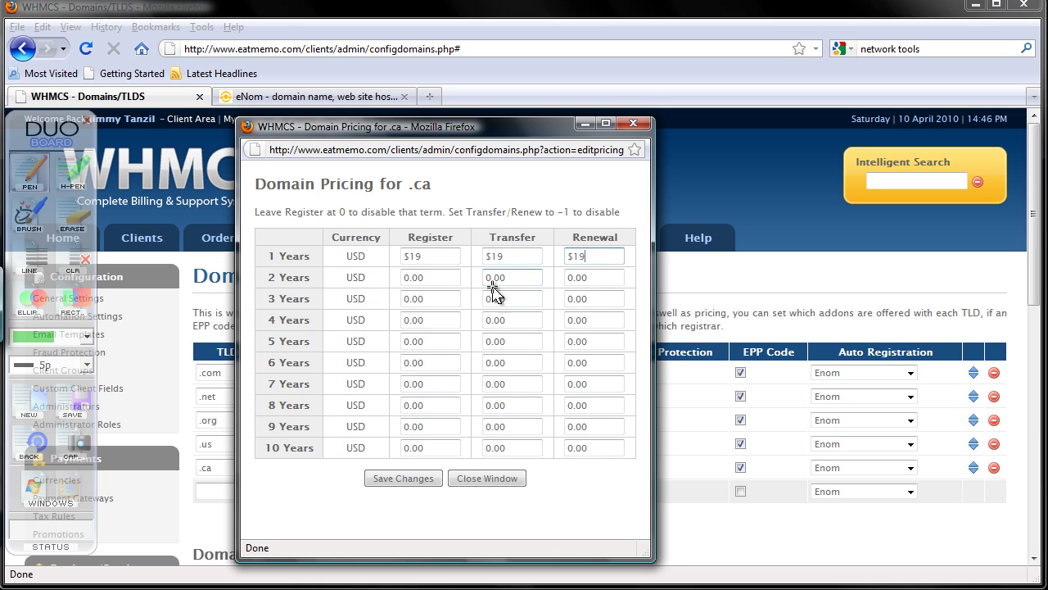
Save and close the .ca pricing, then save the Domains/TLDs list.
left_click(424, 480)
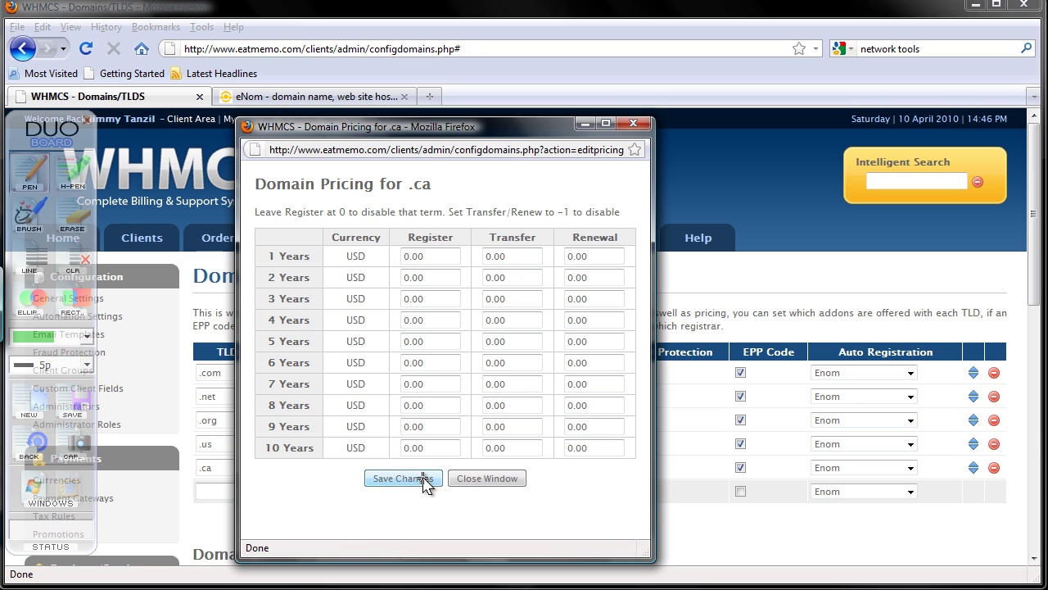
left_click(468, 480)
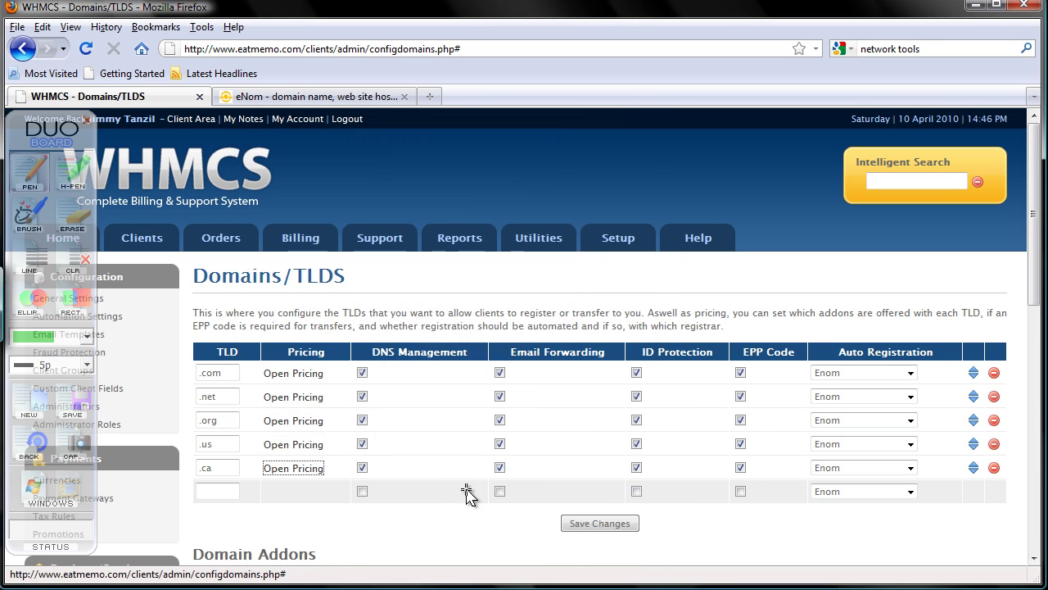
left_click(591, 523)
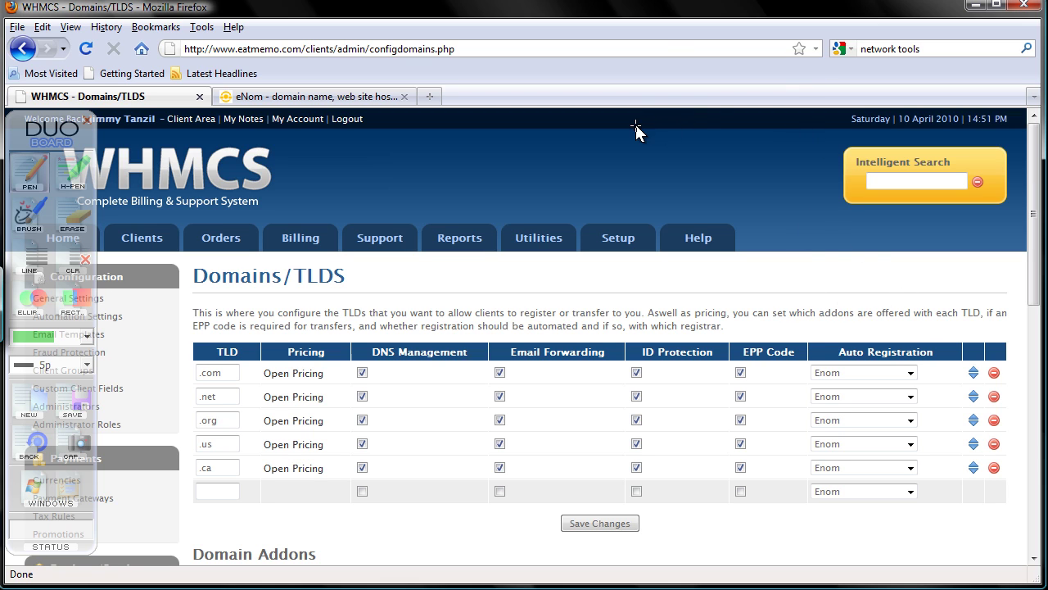
Choose General Settings from the Setup menu.
mouse_move(616, 239)
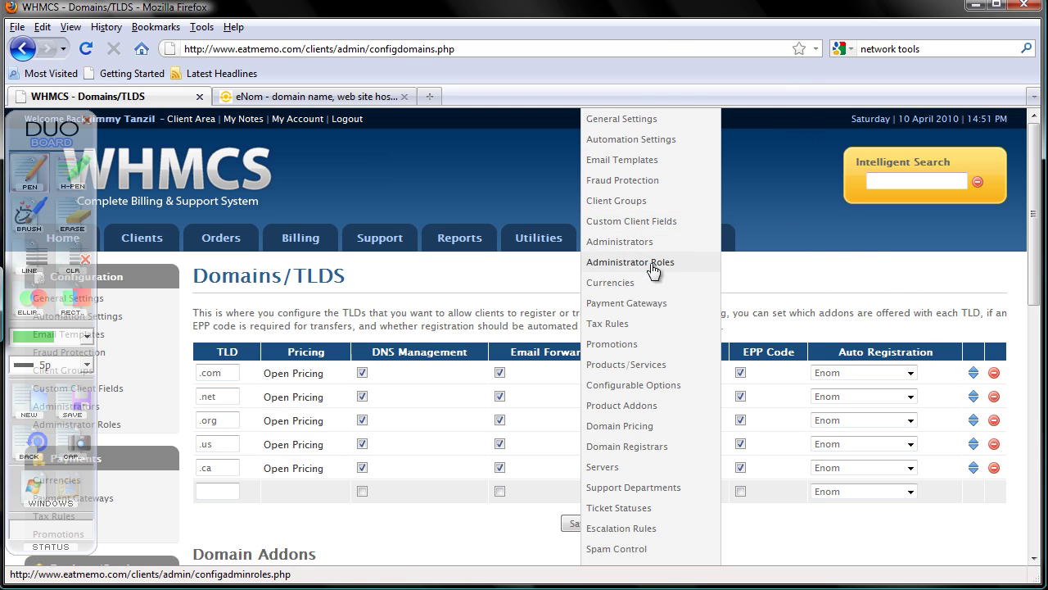
left_click(662, 134)
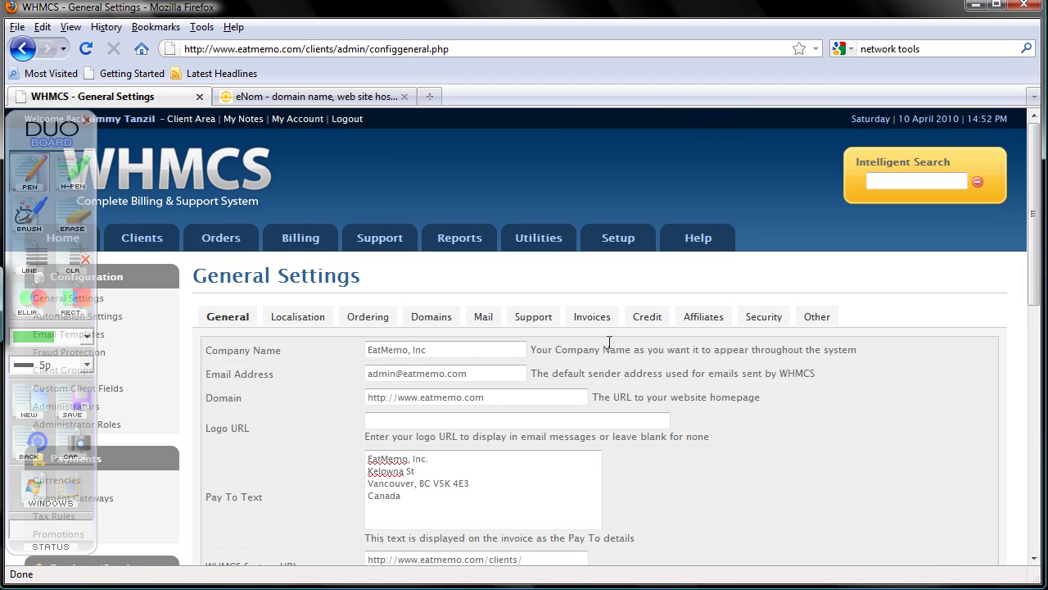
Move the DUO Board toolbar aside, switch the pen to red, and circle the Domains tab.
left_click_drag(52, 131, 981, 150)
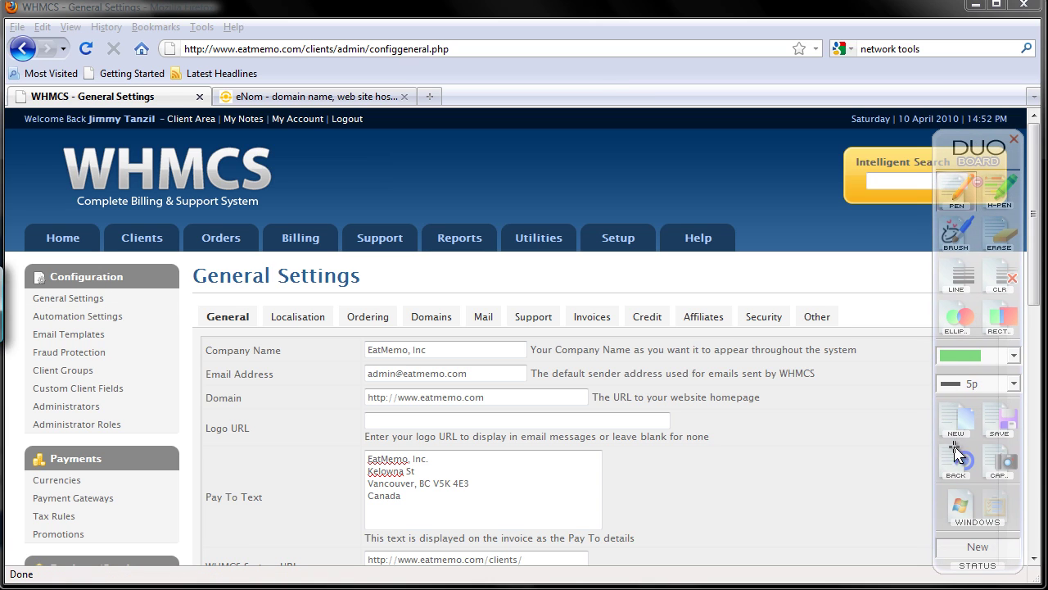
left_click(960, 426)
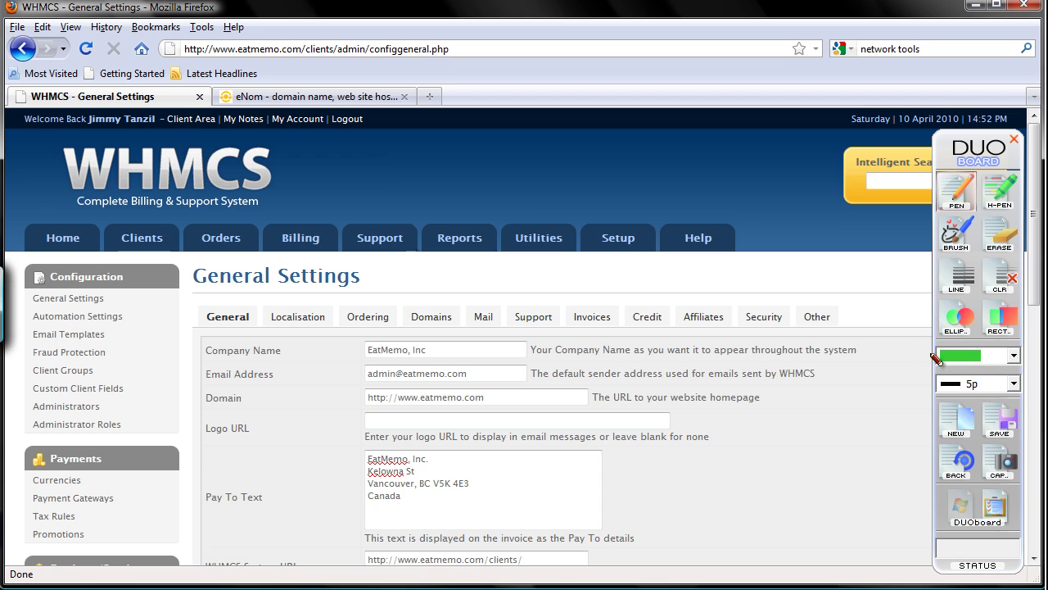
left_click(969, 357)
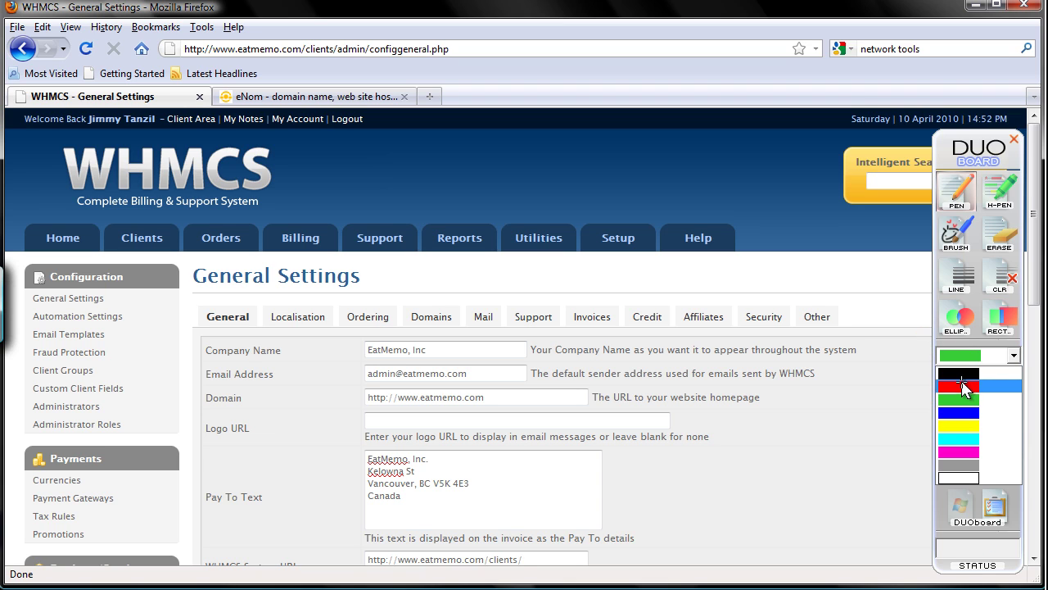
left_click(967, 393)
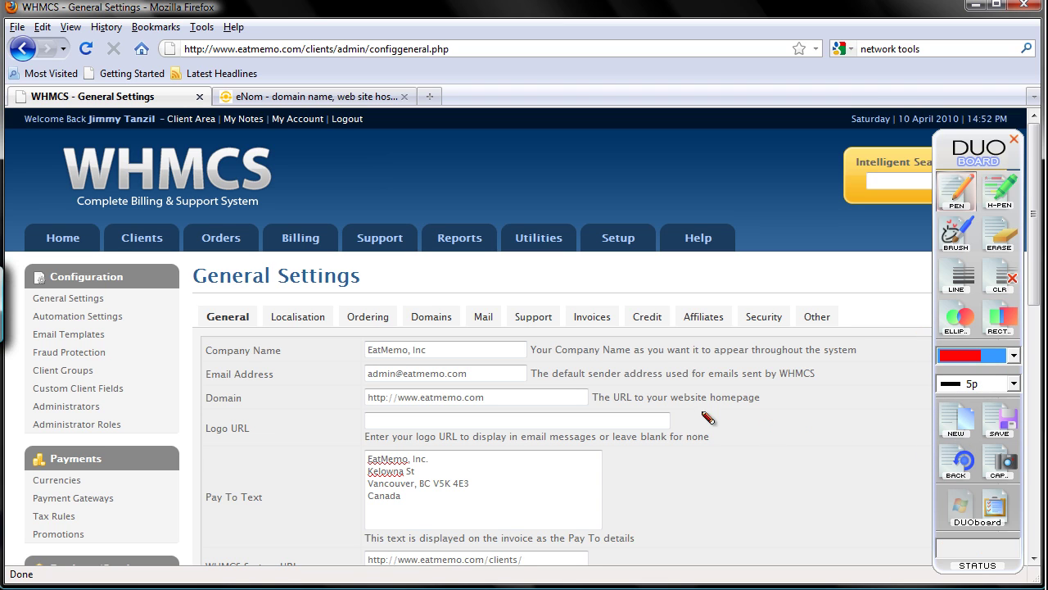
left_click_drag(443, 300, 452, 298)
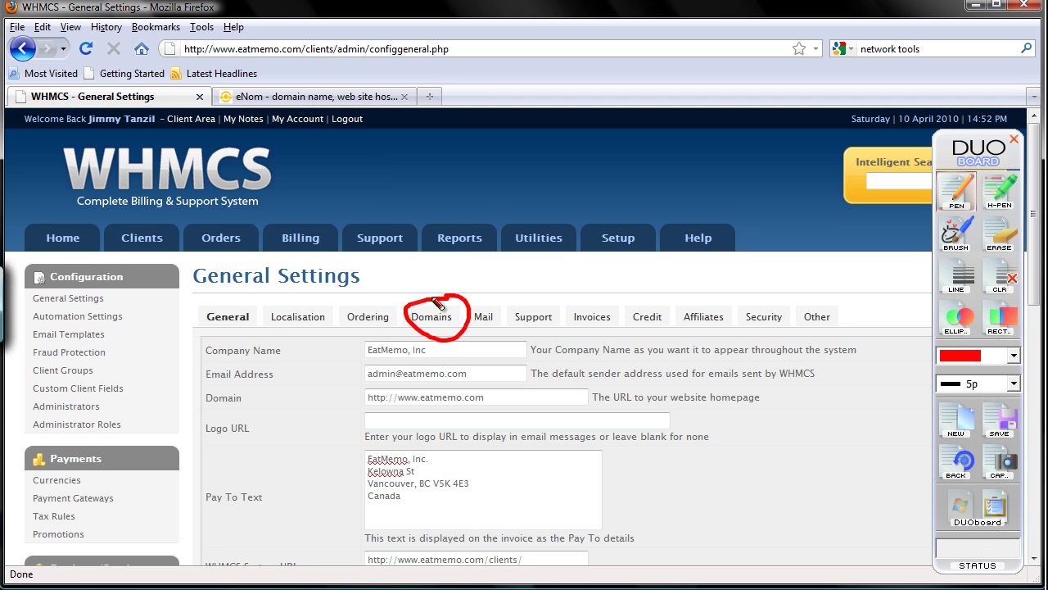